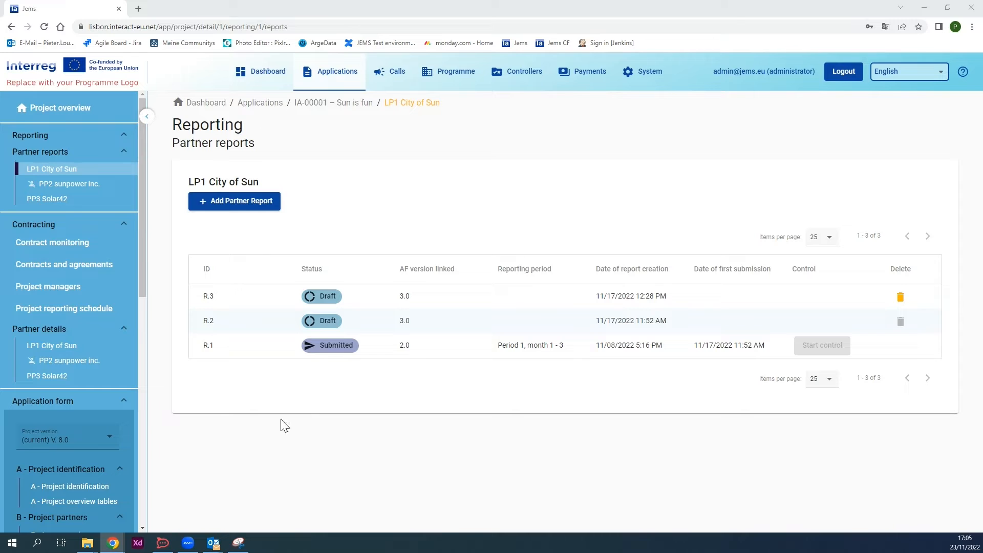
- Look through the available project versions of the application form and close the version list unchanged
{"action": "left_click", "coordinate": [88, 449]}
{"action": "scroll", "coordinate": [59, 419], "scroll_direction": "down", "scroll_amount": 3}
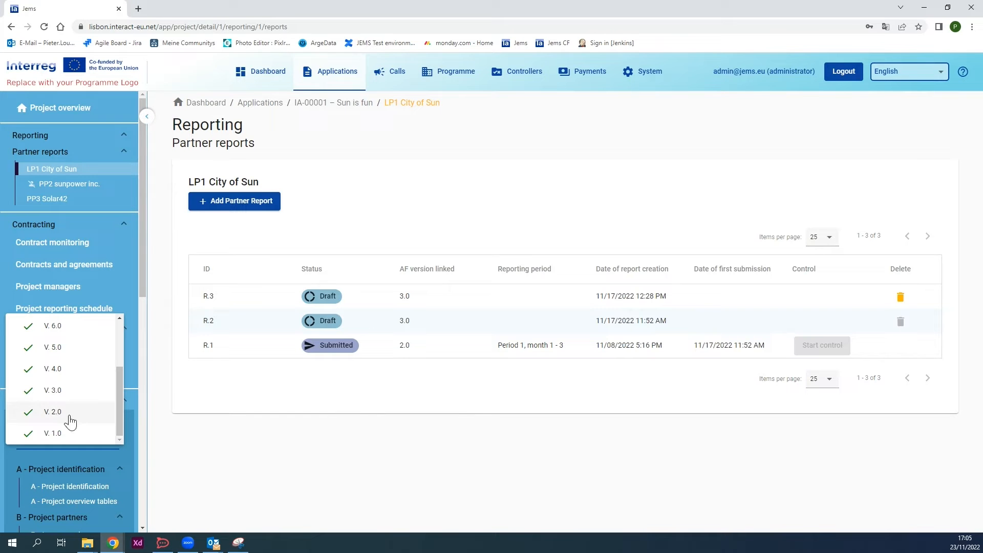
{"action": "left_click", "coordinate": [386, 302]}
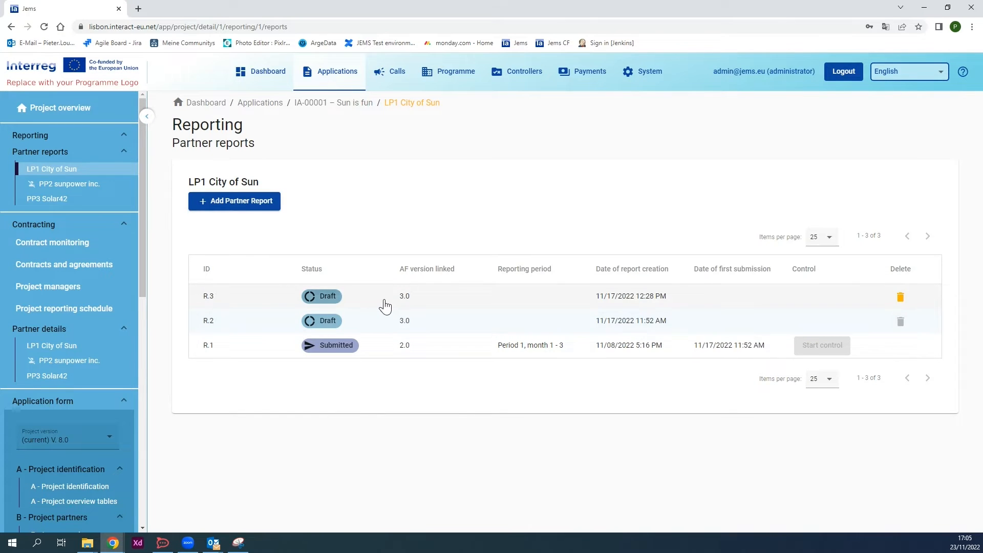
- Open draft partner report R.3 of LP1 City of Sun and review its report identification
{"action": "left_click", "coordinate": [387, 302]}
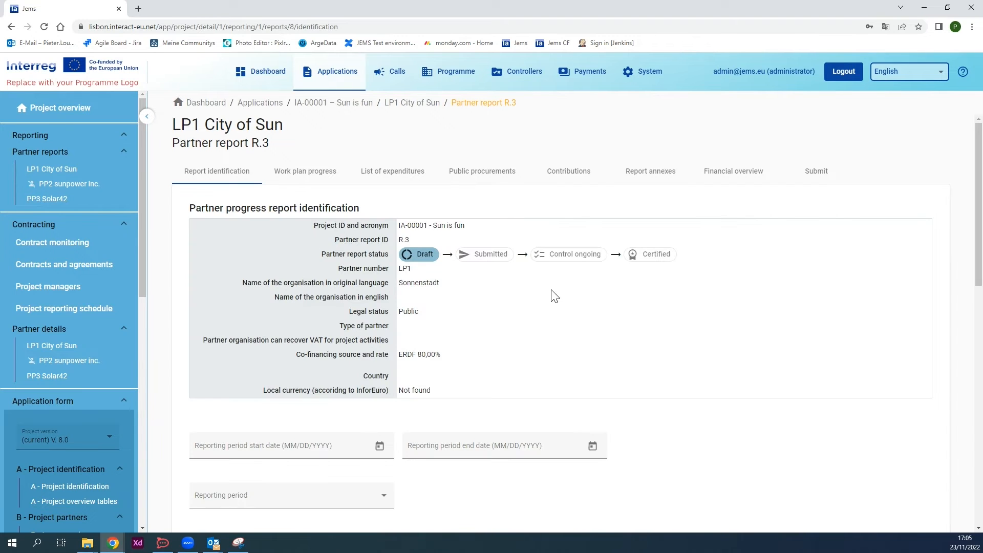
{"action": "scroll", "coordinate": [441, 406], "scroll_direction": "down", "scroll_amount": 4}
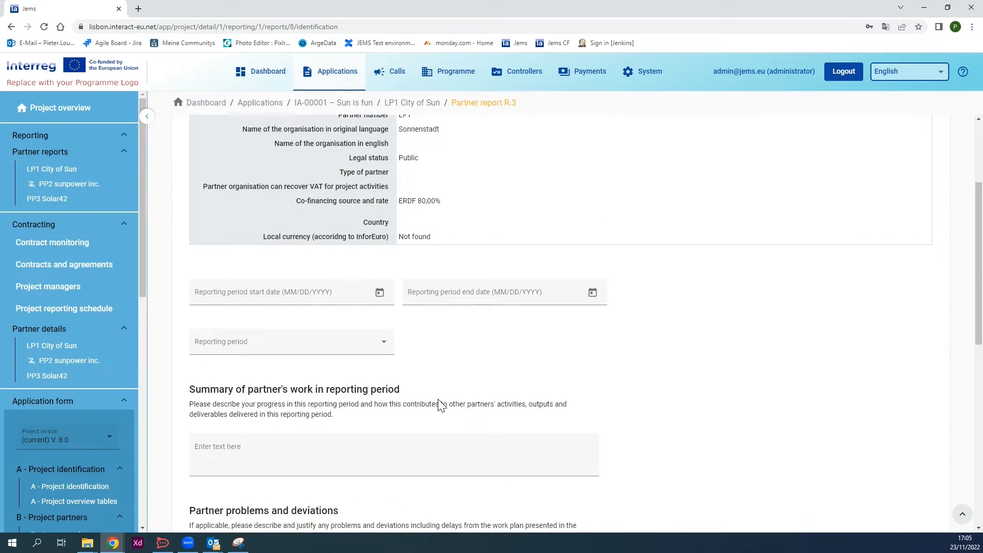
{"action": "scroll", "coordinate": [440, 406], "scroll_direction": "up", "scroll_amount": 4}
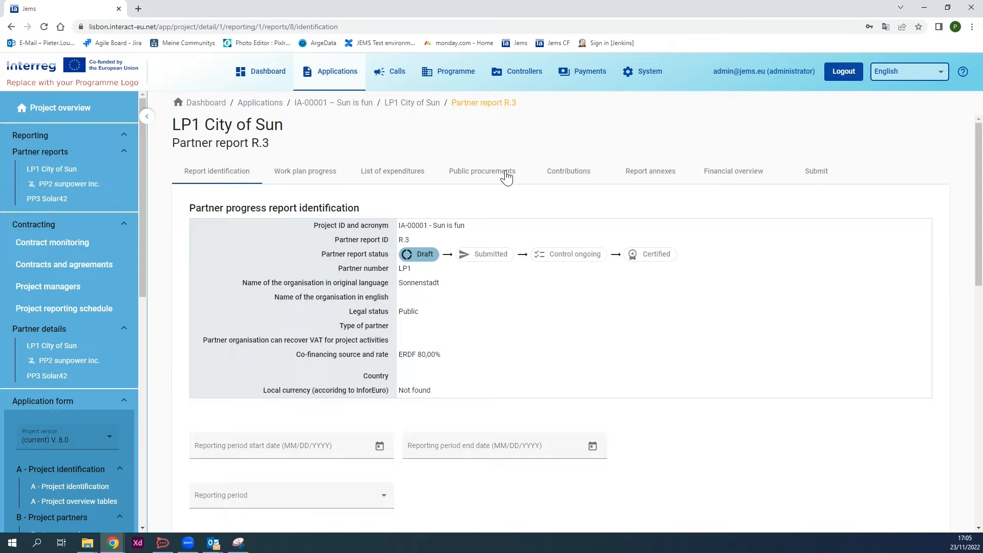
- Go to the public procurements of report R.3 and open the procurement with contract name "test"
{"action": "left_click", "coordinate": [480, 180]}
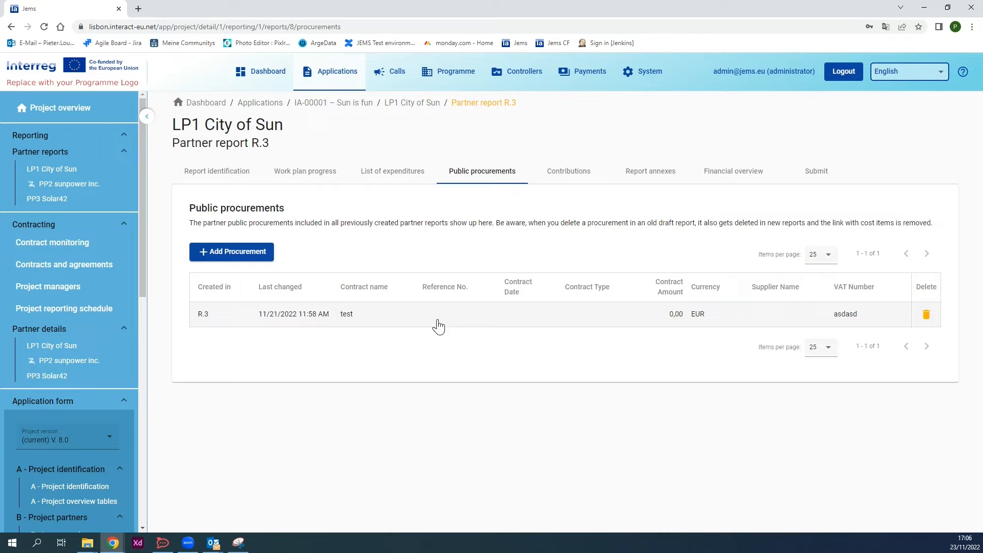
{"action": "left_click", "coordinate": [405, 323]}
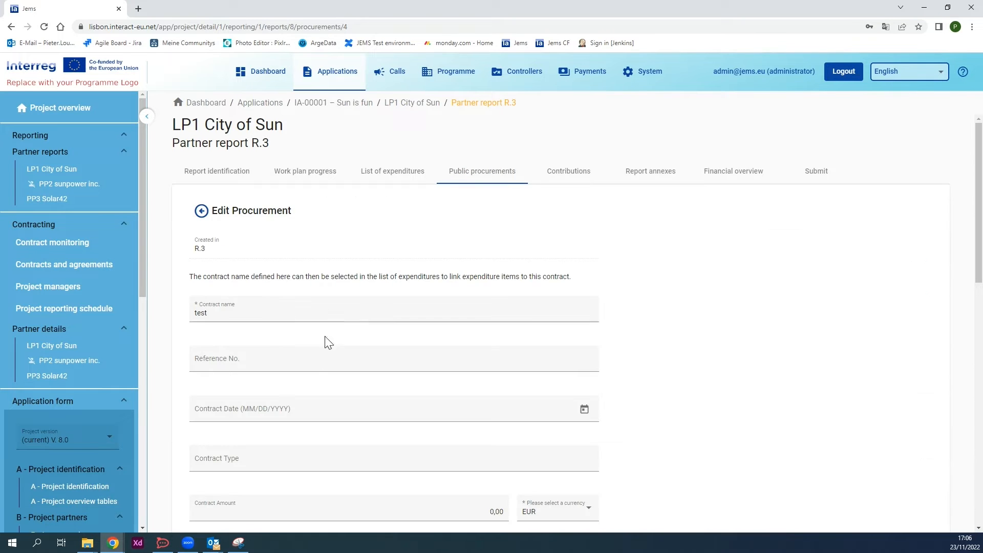
{"action": "left_click", "coordinate": [201, 211]}
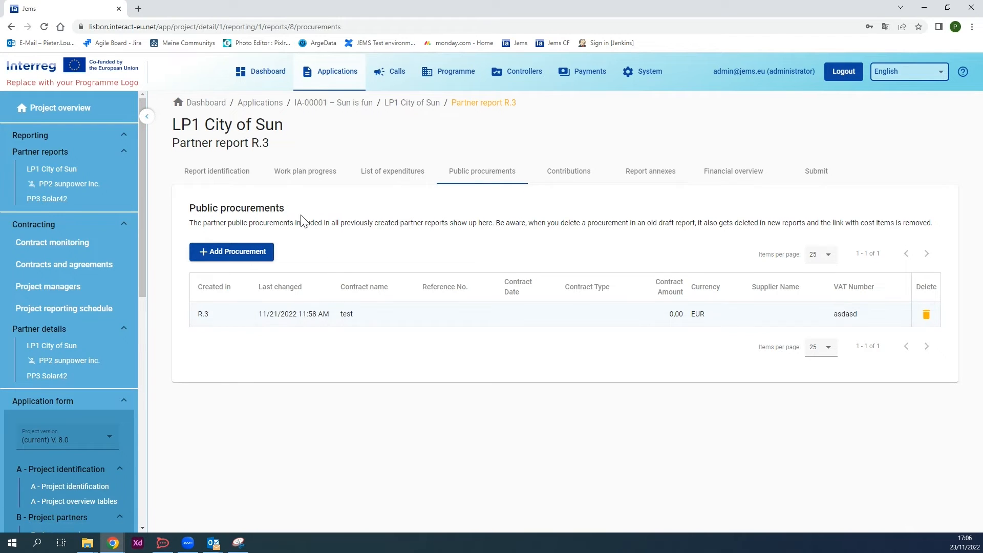
{"action": "left_click", "coordinate": [376, 325]}
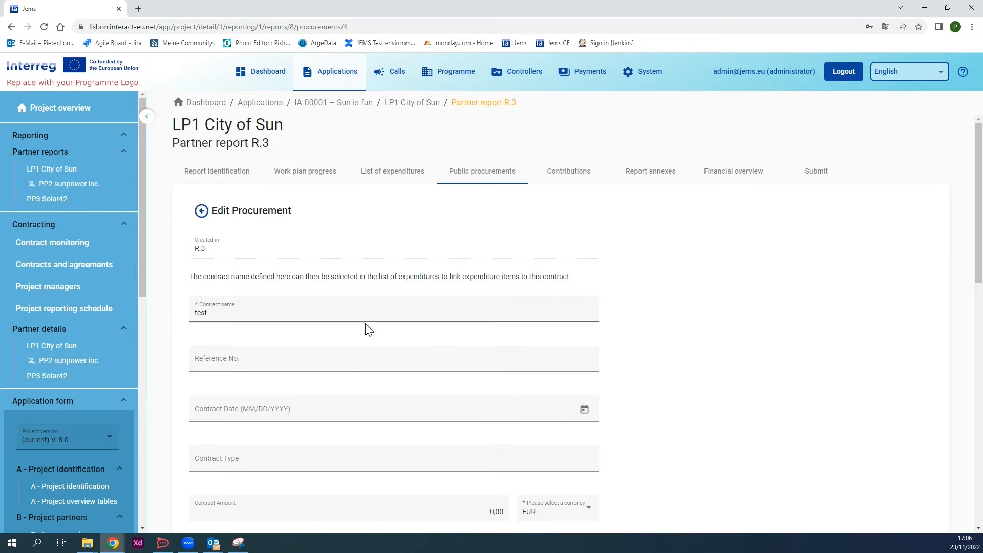
- Examine the contract fields of the "test" procurement, from the contract name to the beneficial owners section
{"action": "scroll", "coordinate": [269, 361], "scroll_direction": "down", "scroll_amount": 1}
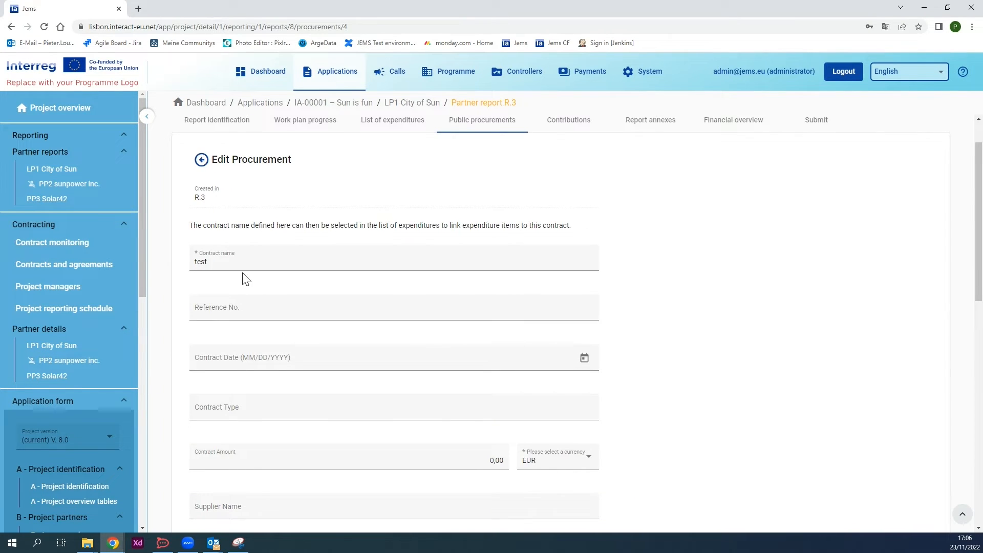
{"action": "scroll", "coordinate": [244, 299], "scroll_direction": "down", "scroll_amount": 1}
{"action": "scroll", "coordinate": [240, 313], "scroll_direction": "down", "scroll_amount": 2}
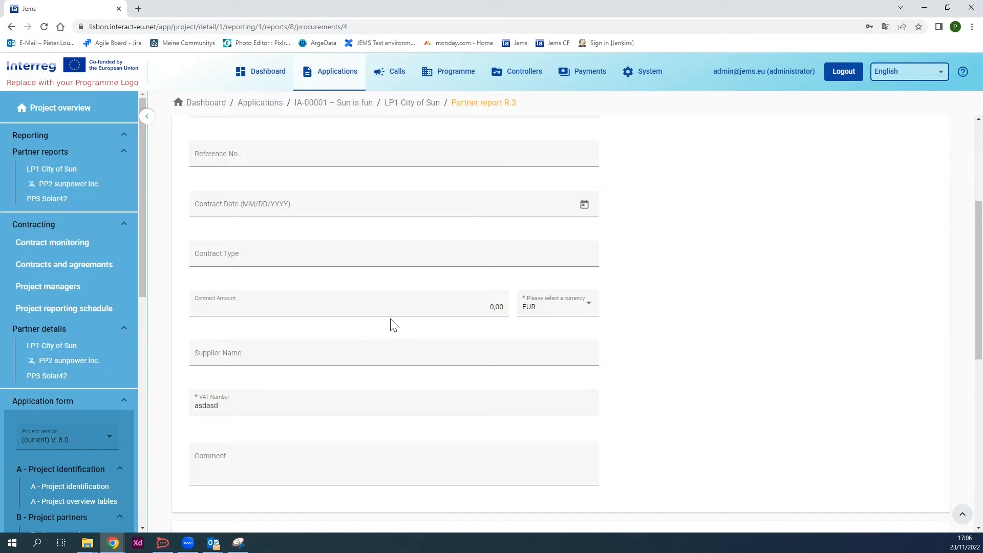
{"action": "scroll", "coordinate": [383, 327], "scroll_direction": "up", "scroll_amount": 2}
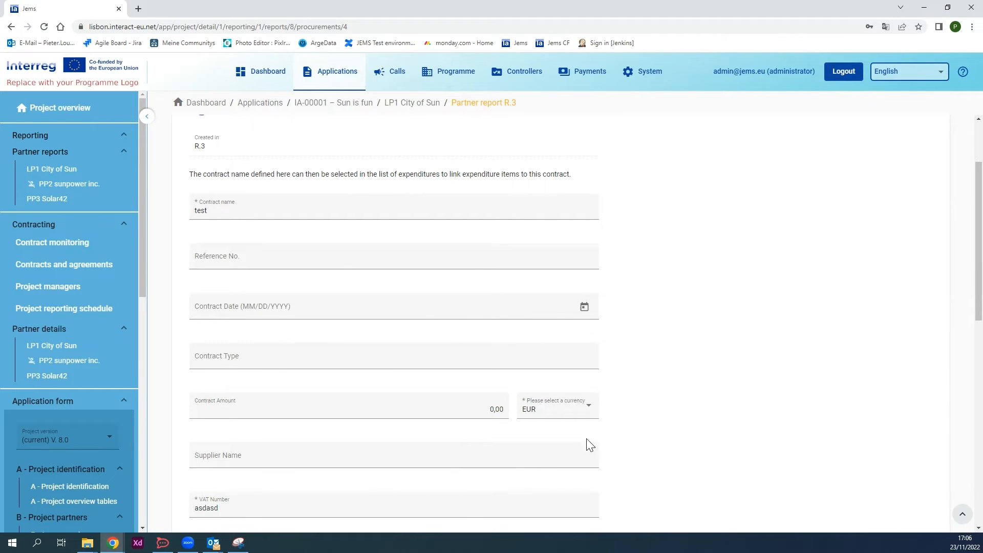
{"action": "scroll", "coordinate": [579, 452], "scroll_direction": "down", "scroll_amount": 1}
{"action": "scroll", "coordinate": [332, 372], "scroll_direction": "down", "scroll_amount": 5}
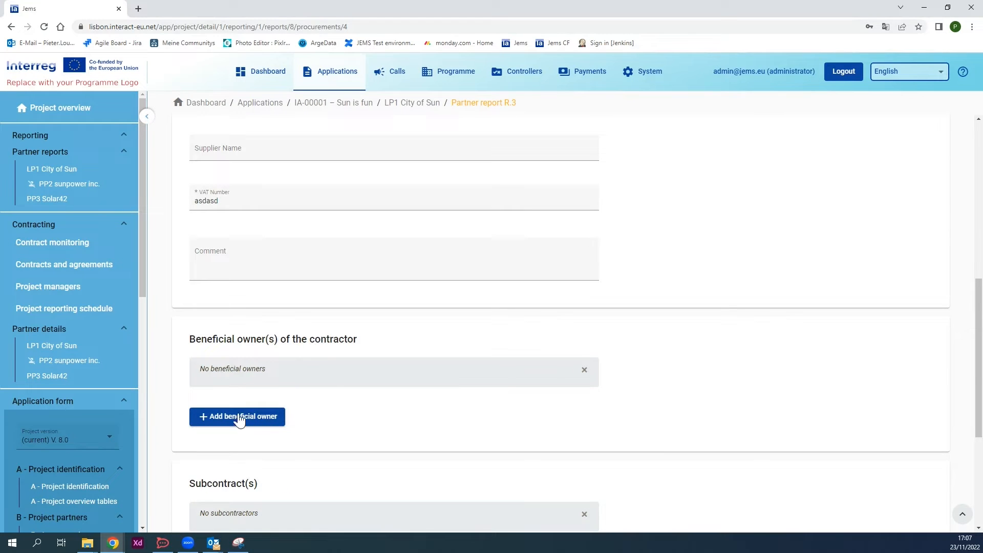
- Add a blank beneficial owner entry and a blank subcontractor entry to the "test" procurement, discarding each one
{"action": "scroll", "coordinate": [261, 389], "scroll_direction": "down", "scroll_amount": 2}
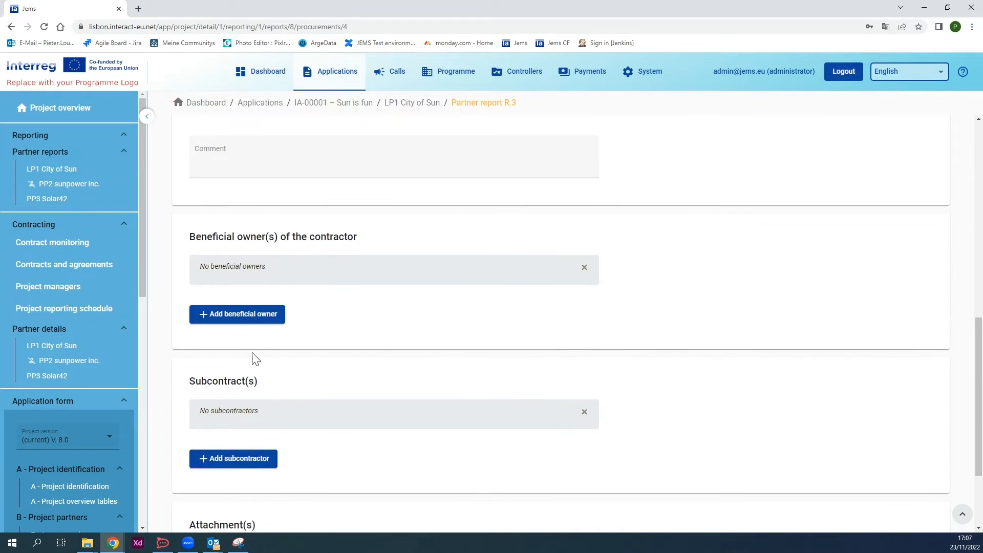
{"action": "left_click", "coordinate": [253, 316]}
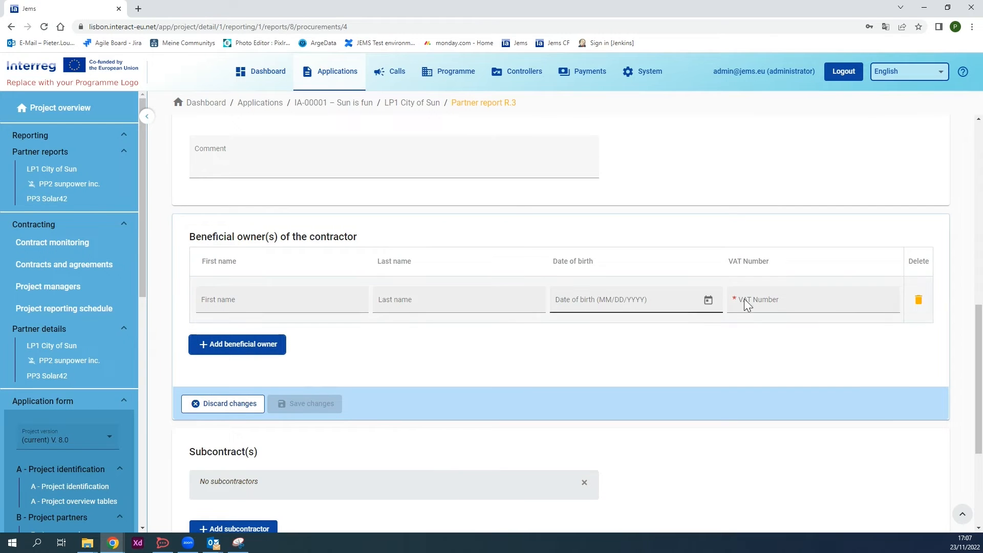
{"action": "left_click", "coordinate": [236, 417]}
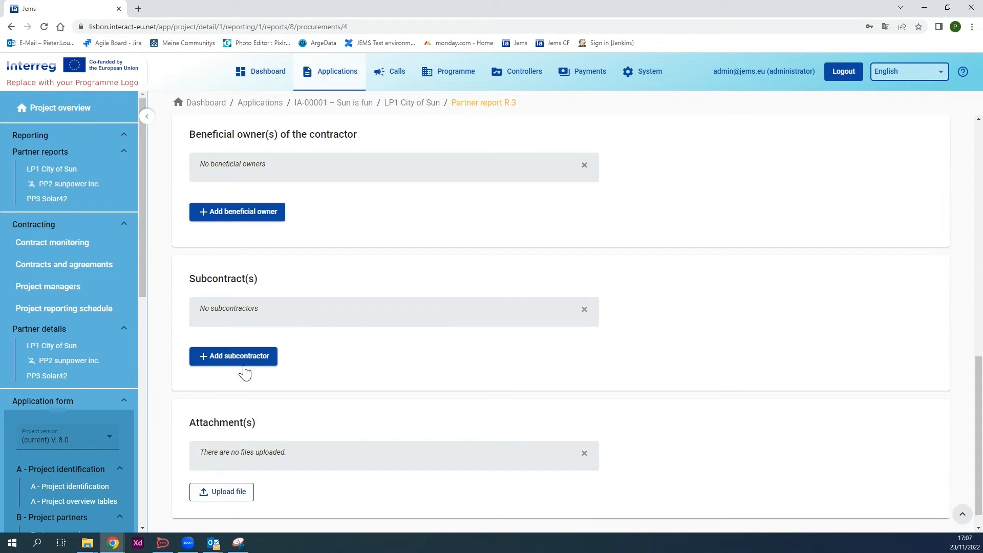
{"action": "left_click", "coordinate": [259, 356]}
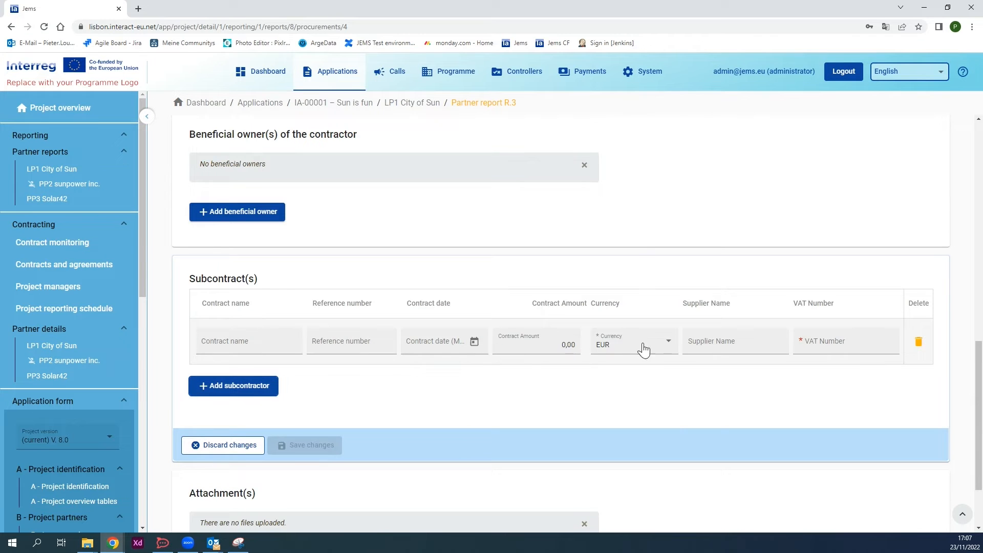
{"action": "left_click", "coordinate": [227, 445]}
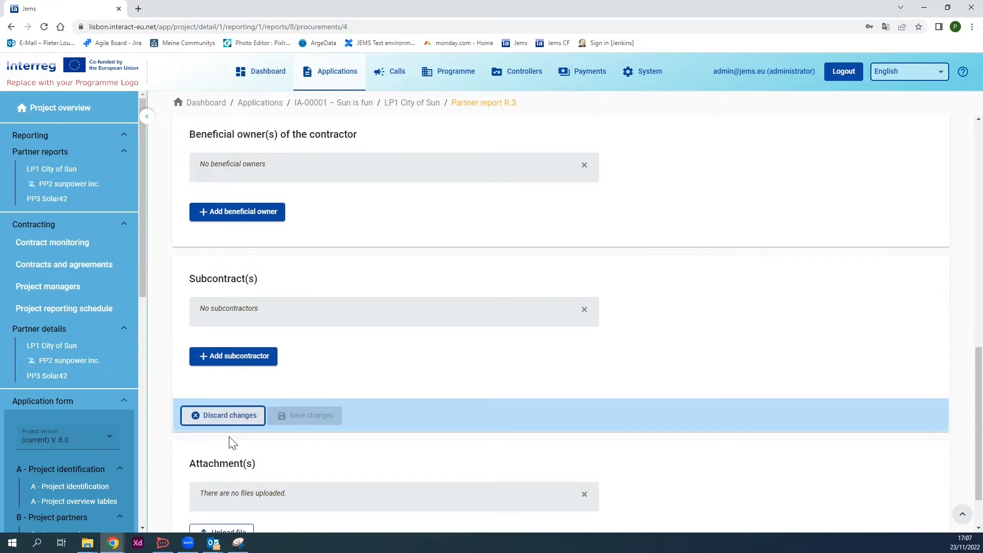
- Check the attachments section of the "test" procurement and return to the list of procurements
{"action": "scroll", "coordinate": [305, 430], "scroll_direction": "down", "scroll_amount": 1}
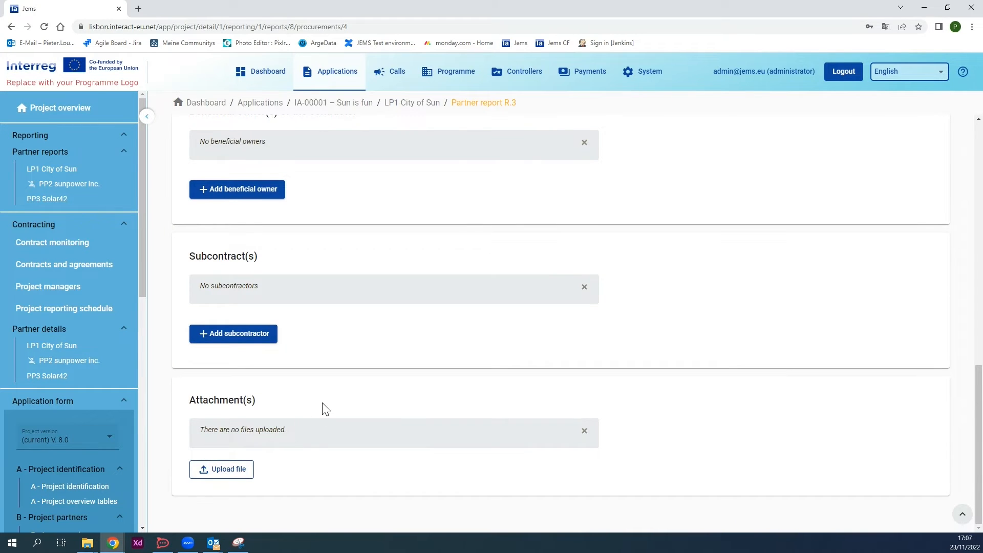
{"action": "scroll", "coordinate": [326, 410], "scroll_direction": "up", "scroll_amount": 12}
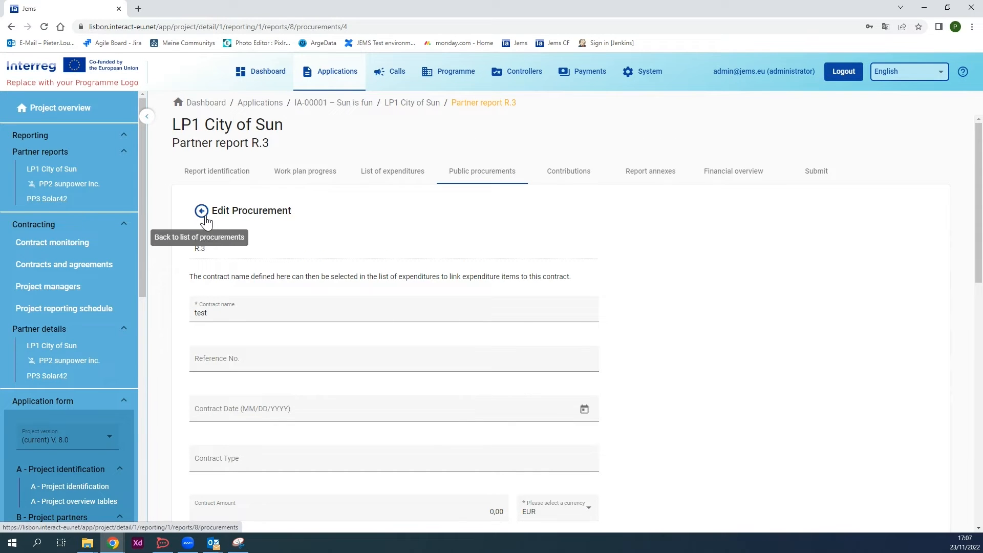
{"action": "left_click", "coordinate": [203, 213]}
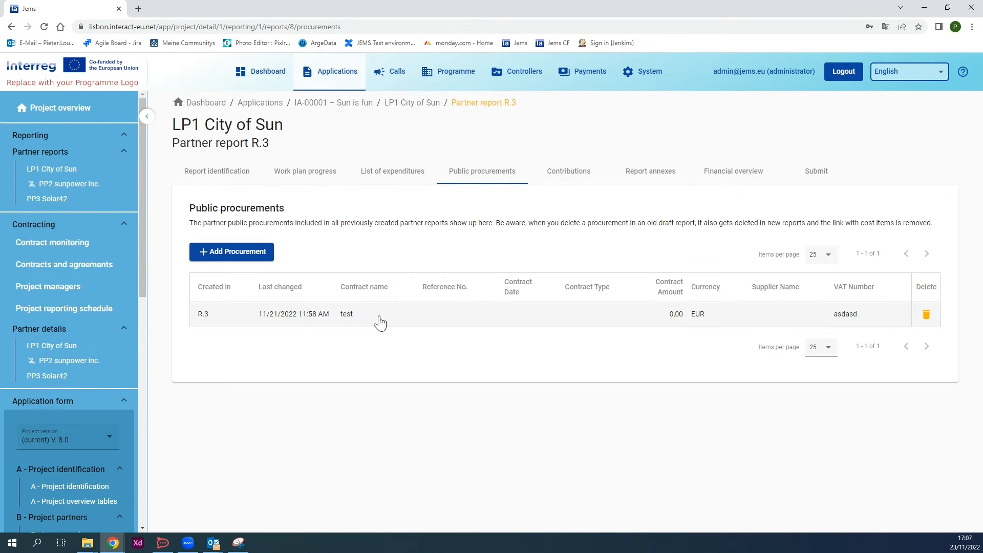
- Add an item to the report's list of expenditures with the cost category External expertise and services
{"action": "left_click", "coordinate": [405, 173]}
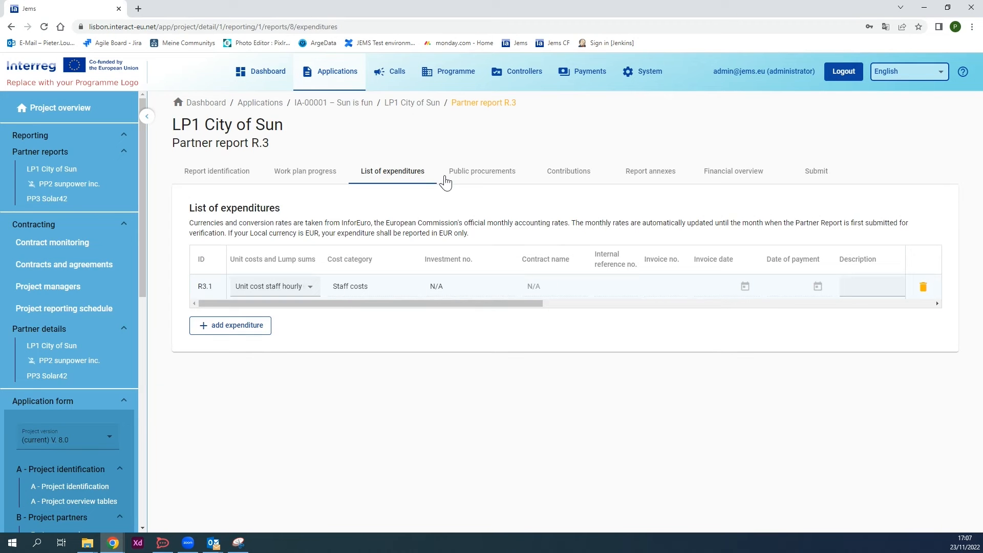
{"action": "left_click", "coordinate": [263, 326]}
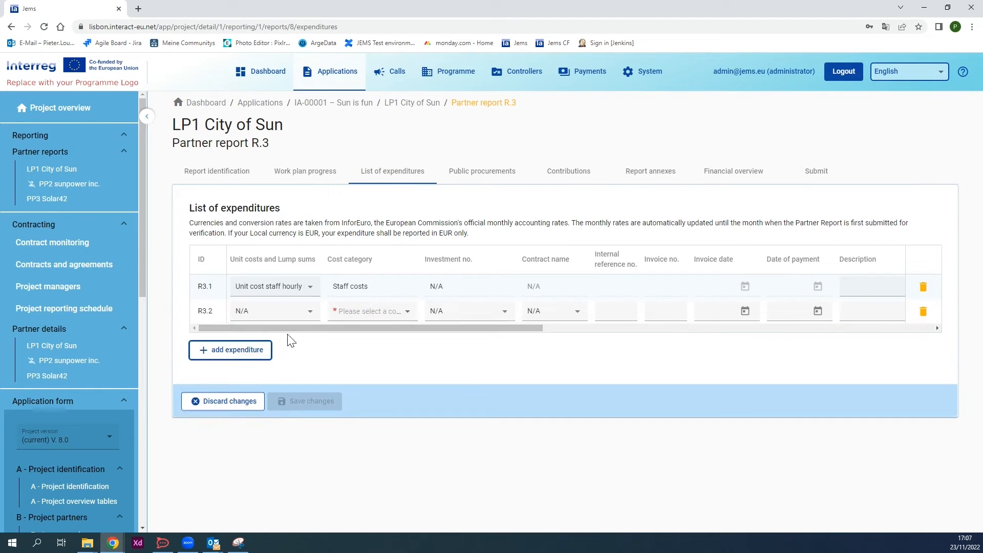
{"action": "left_click", "coordinate": [353, 312]}
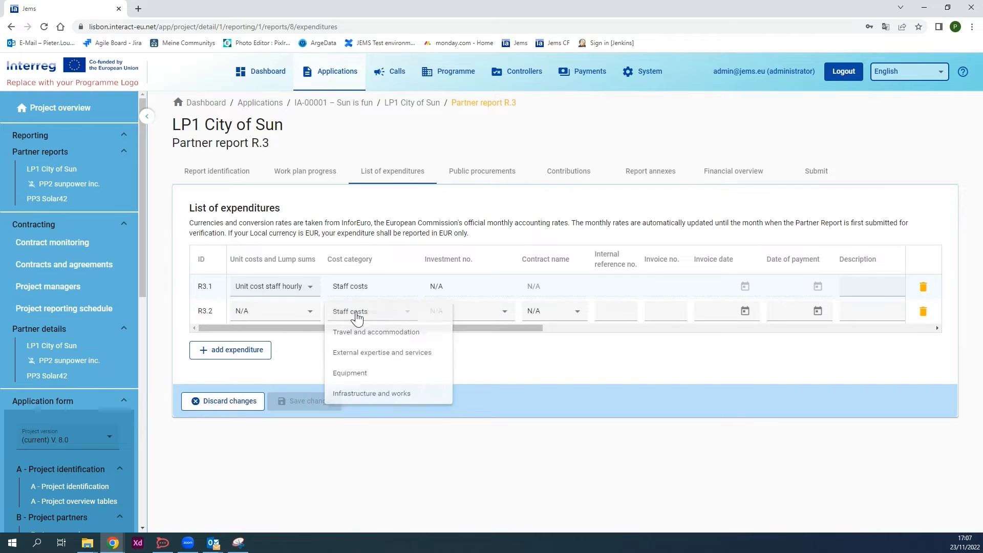
{"action": "left_click", "coordinate": [359, 355]}
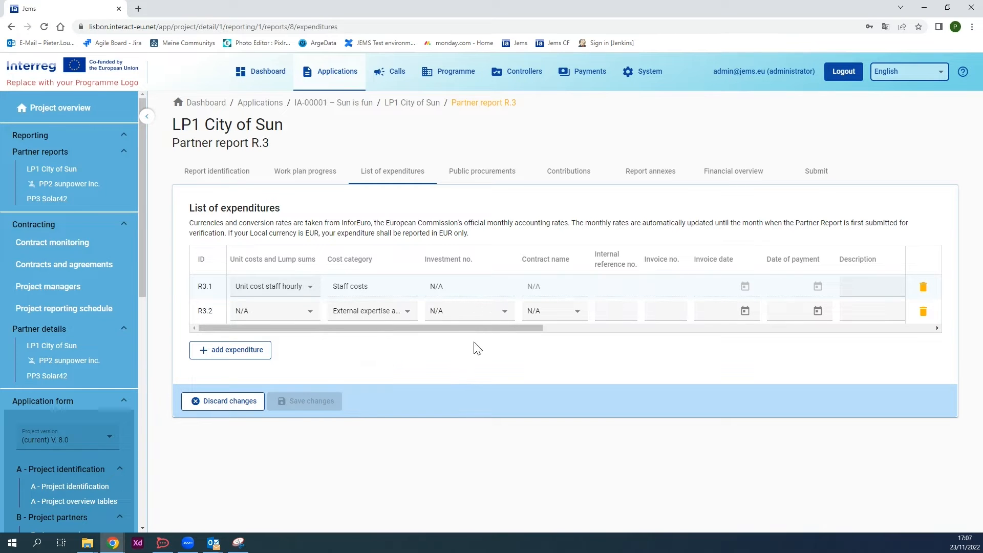
- Change the new expenditure's cost category to Equipment and link it to the contract "test", discarding the changes at the end
{"action": "mouse_move", "coordinate": [421, 328]}
{"action": "left_mouse_down"}
{"action": "mouse_move", "coordinate": [439, 331]}
{"action": "mouse_move", "coordinate": [408, 328]}
{"action": "left_mouse_up"}
{"action": "left_click", "coordinate": [379, 312]}
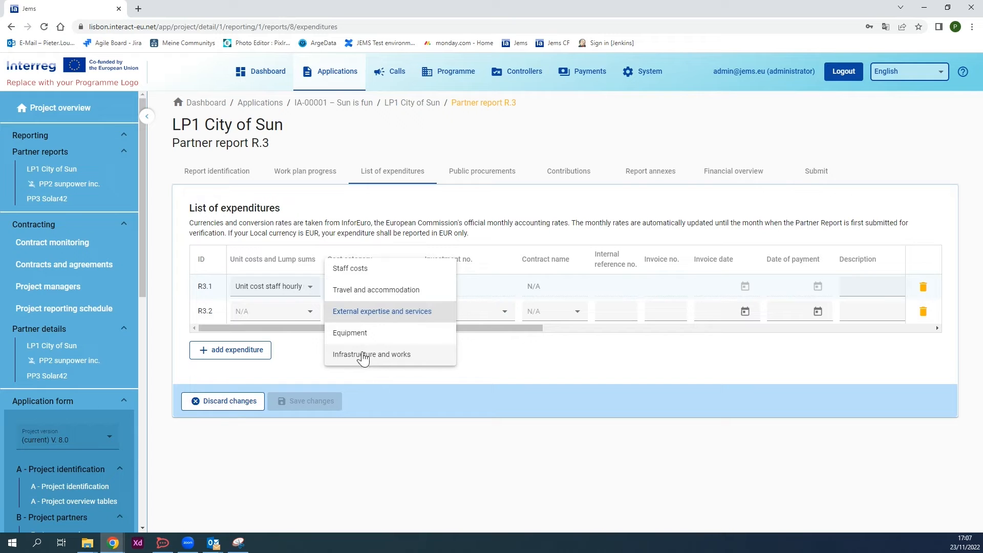
{"action": "left_click", "coordinate": [359, 335]}
{"action": "left_click_drag", "start_coordinate": [399, 329], "coordinate": [449, 333]}
{"action": "left_click", "coordinate": [461, 314]}
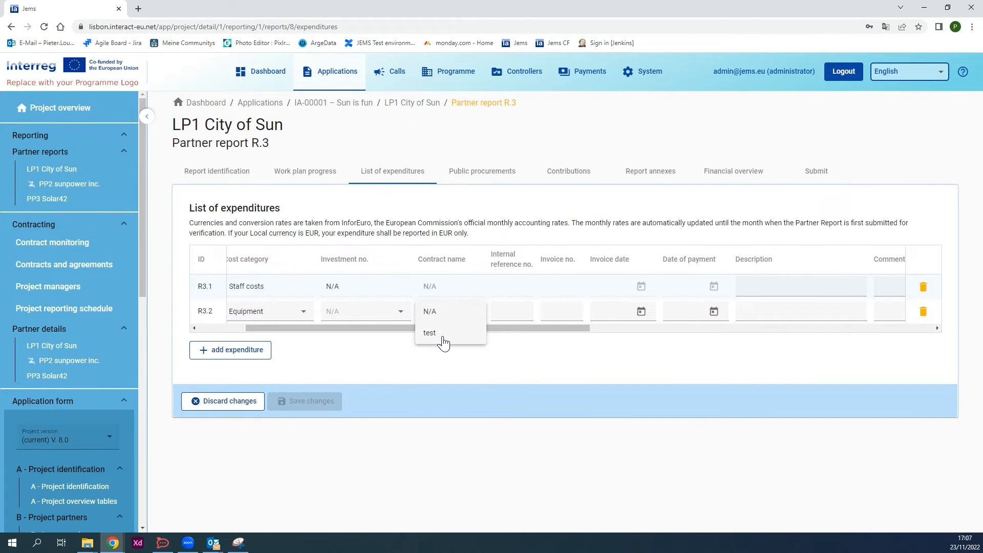
{"action": "left_click", "coordinate": [444, 343]}
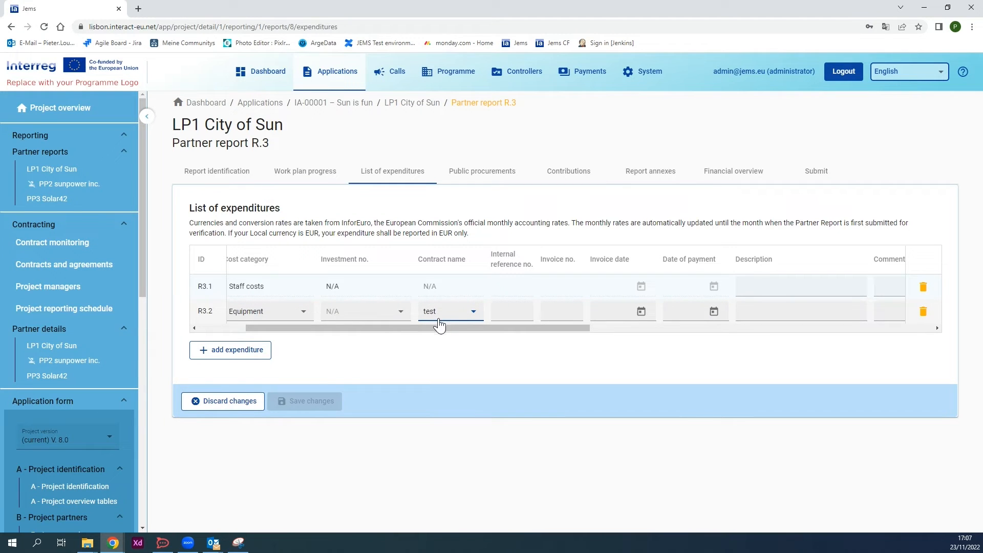
{"action": "left_click", "coordinate": [255, 405]}
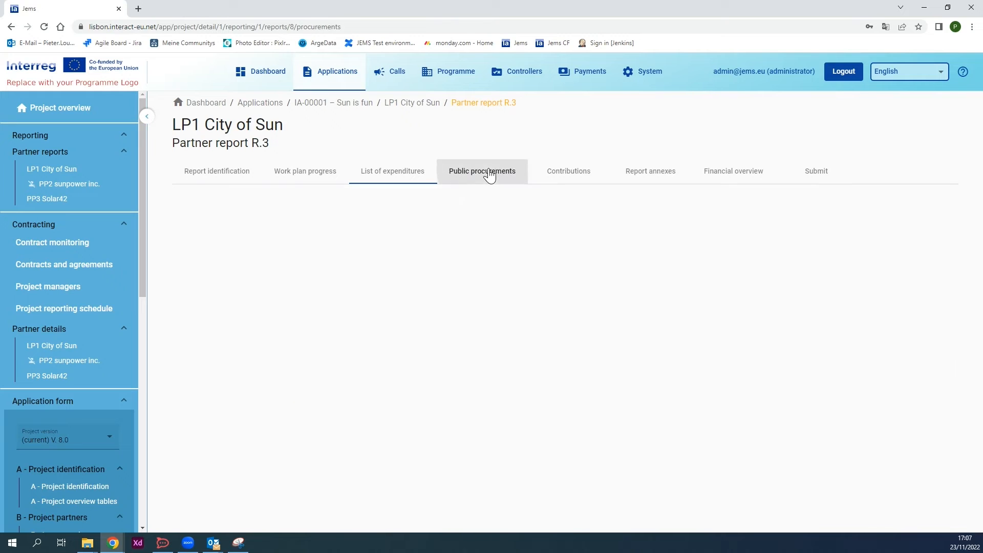
- Reopen the "test" procurement, review all its sections down to the attachments, and return to the list of procurements
{"action": "left_click", "coordinate": [487, 171]}
{"action": "left_click", "coordinate": [379, 315]}
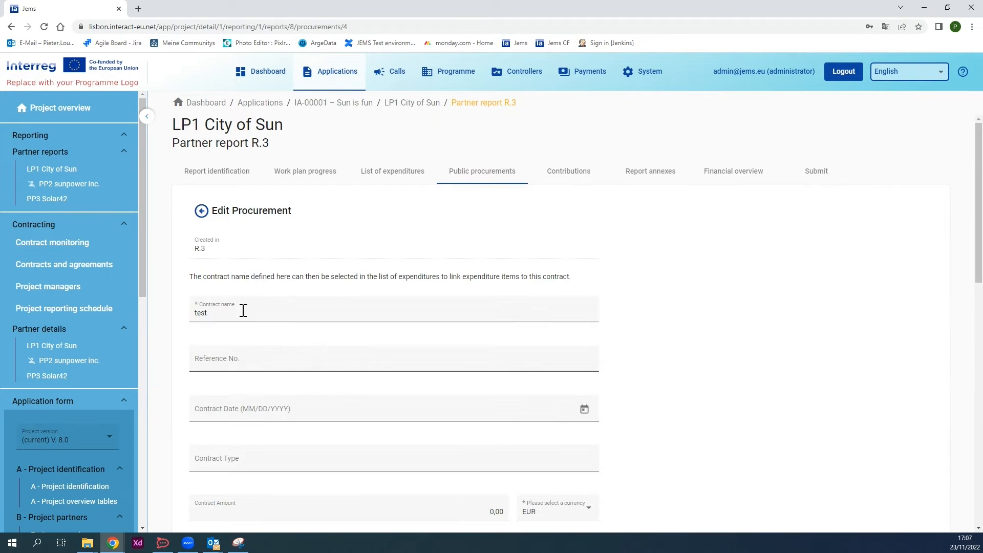
{"action": "scroll", "coordinate": [305, 338], "scroll_direction": "down", "scroll_amount": 3}
{"action": "scroll", "coordinate": [305, 345], "scroll_direction": "down", "scroll_amount": 9}
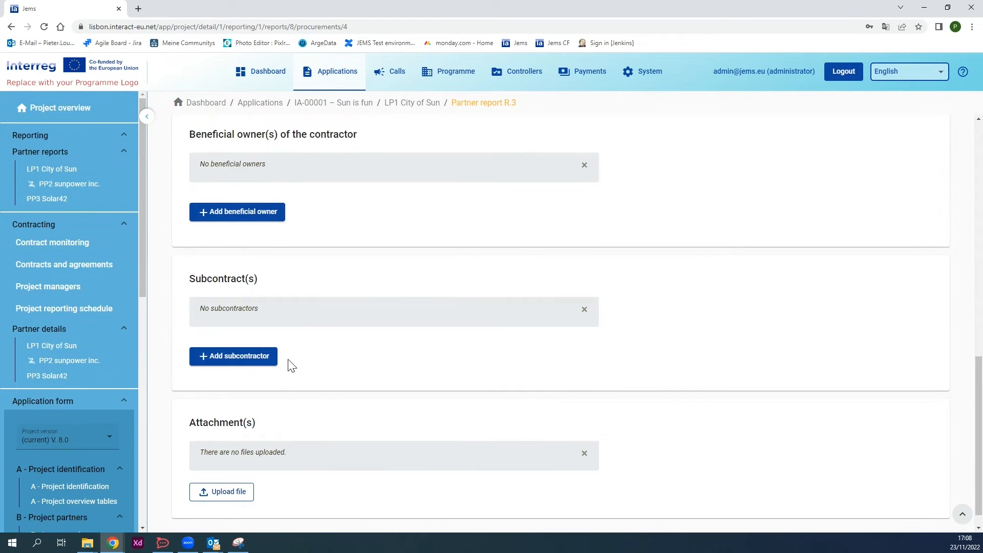
{"action": "scroll", "coordinate": [235, 251], "scroll_direction": "up", "scroll_amount": 10}
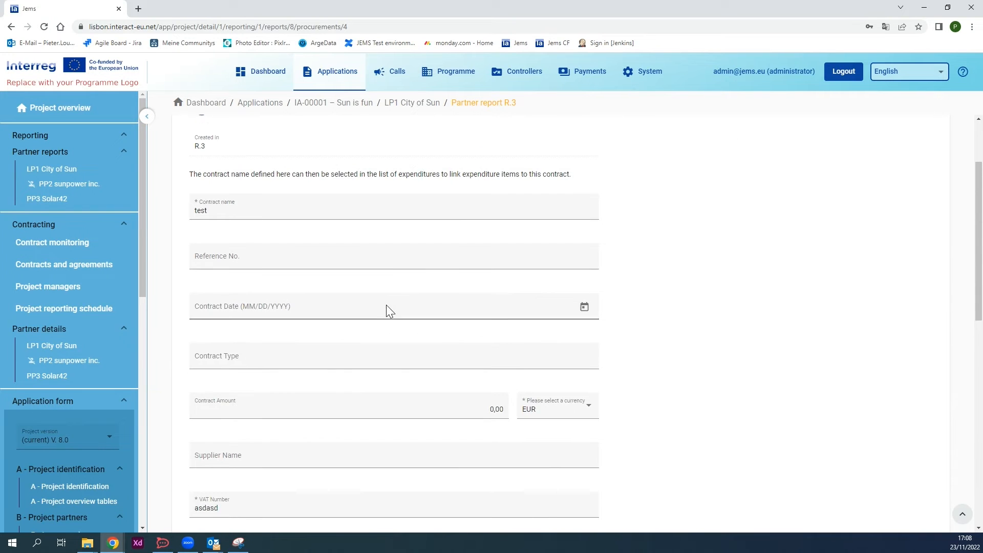
{"action": "scroll", "coordinate": [359, 304], "scroll_direction": "up", "scroll_amount": 2}
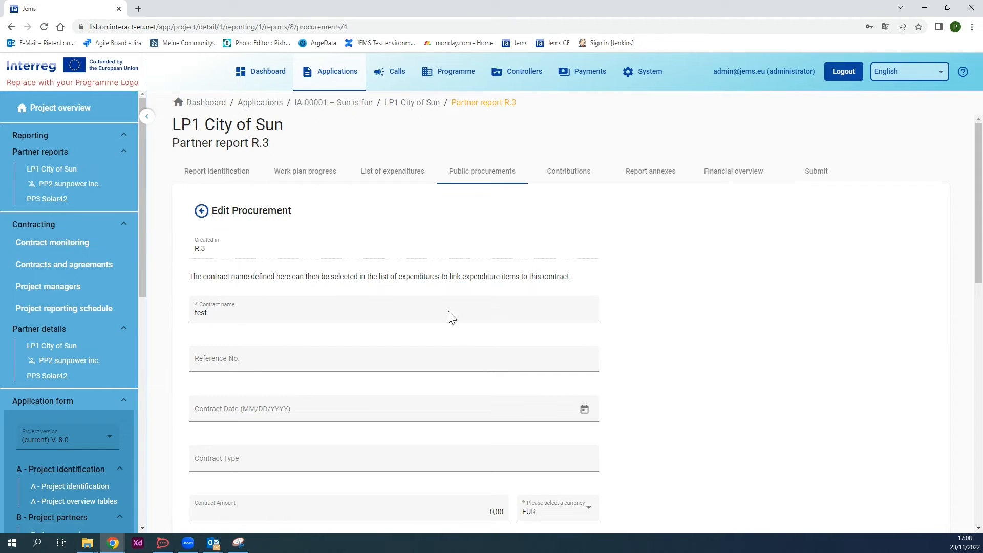
{"action": "left_click", "coordinate": [201, 211]}
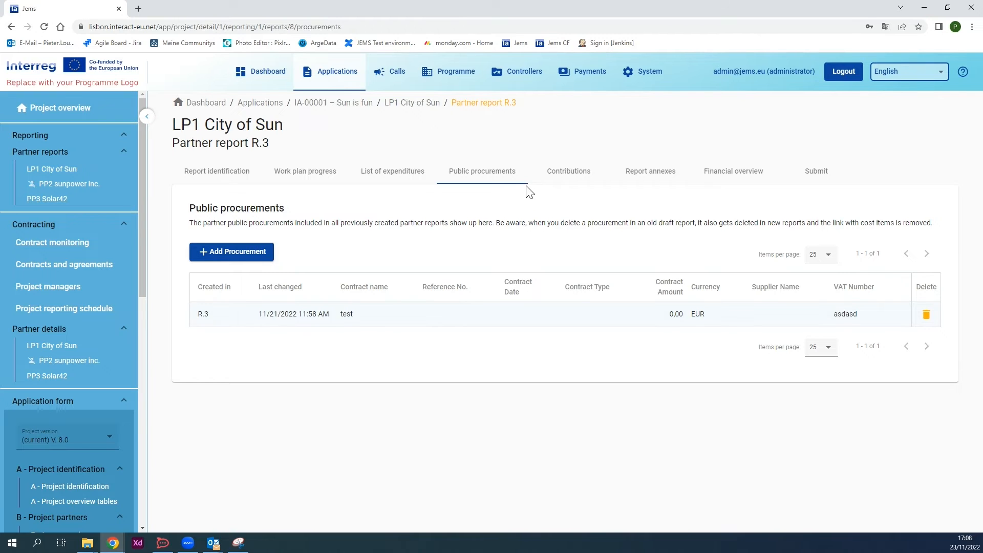
- Open the follow-up of partner contributions in report R.3
{"action": "left_click", "coordinate": [555, 177]}
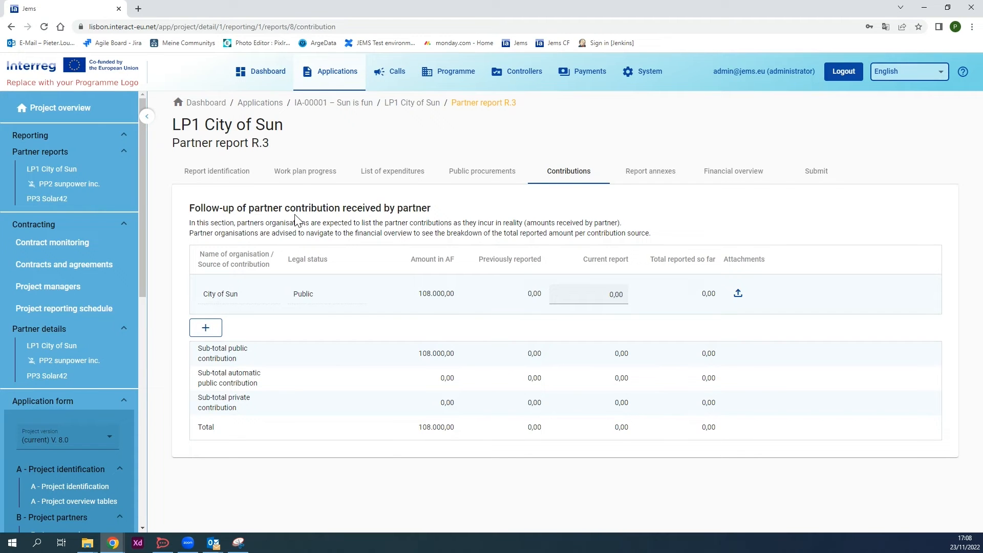
- Examine the partner contribution follow-up section and locate the application form's project partners in the project navigation
{"action": "left_click_drag", "start_coordinate": [369, 207], "coordinate": [436, 217]}
{"action": "left_click", "coordinate": [438, 221]}
{"action": "scroll", "coordinate": [79, 466], "scroll_direction": "down", "scroll_amount": 3}
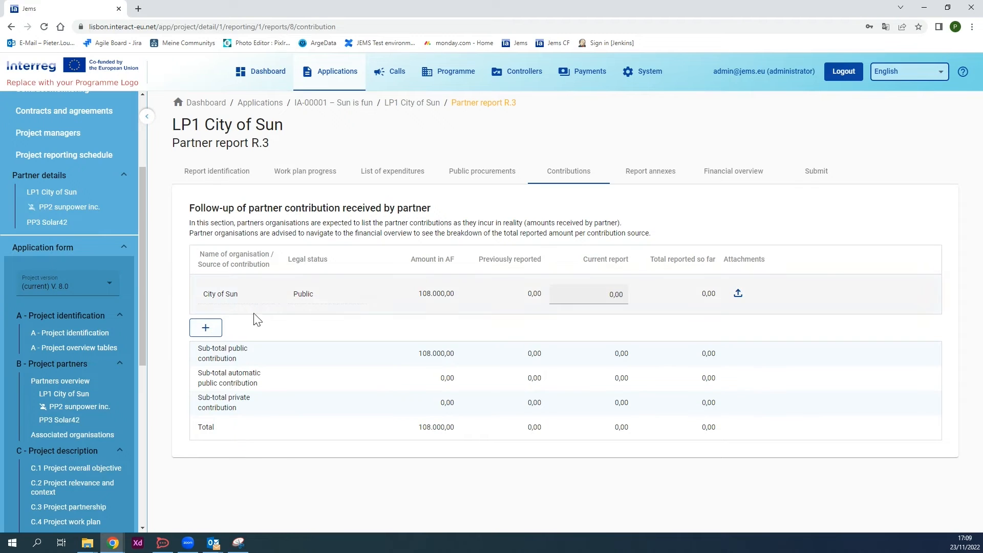
- Add an empty source of contribution below City of Sun, delete it again, and save the changes
{"action": "left_click", "coordinate": [205, 329]}
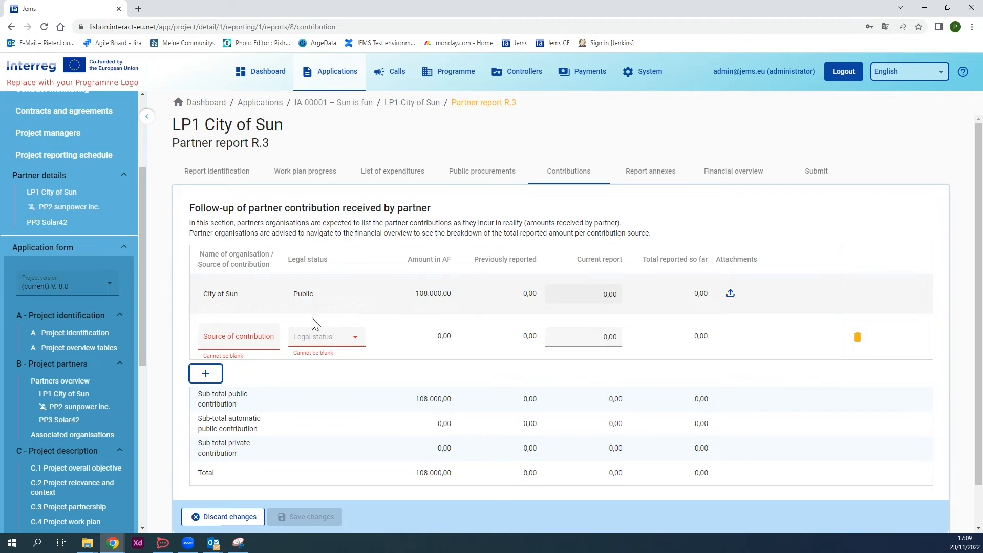
{"action": "left_click", "coordinate": [245, 339]}
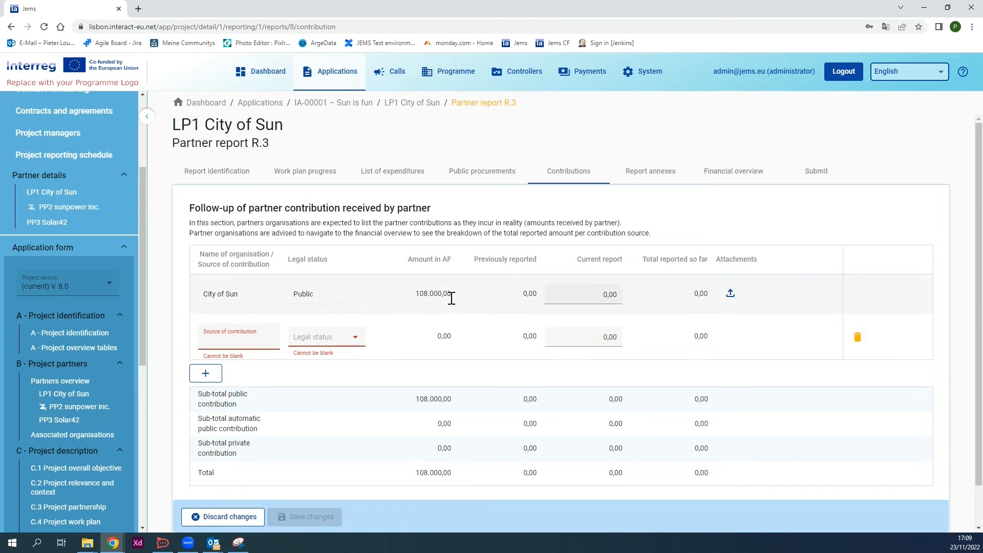
{"action": "left_click", "coordinate": [857, 338]}
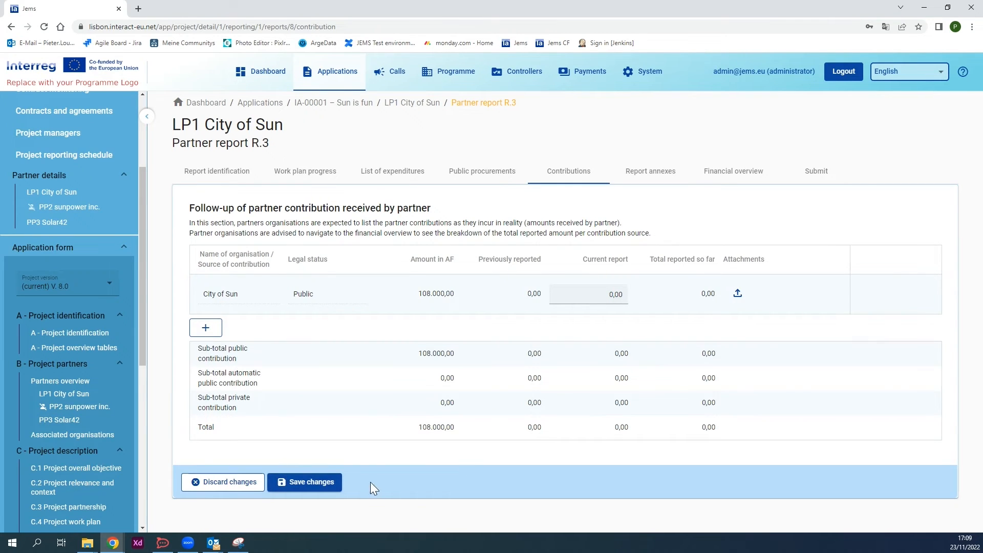
{"action": "left_click", "coordinate": [338, 481]}
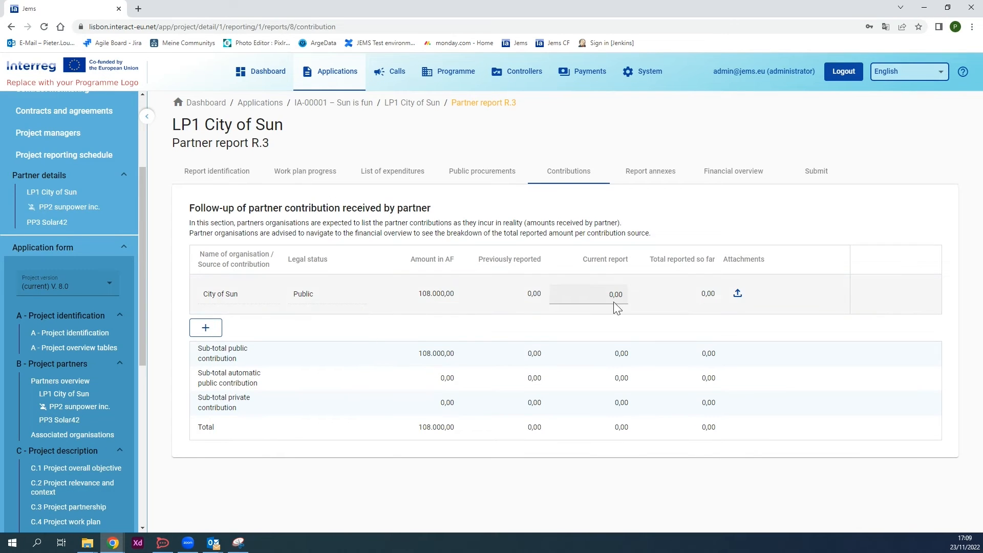
- Open the report's financial overview and examine the current report amounts for ERDF and partner contribution
{"action": "left_click", "coordinate": [734, 177]}
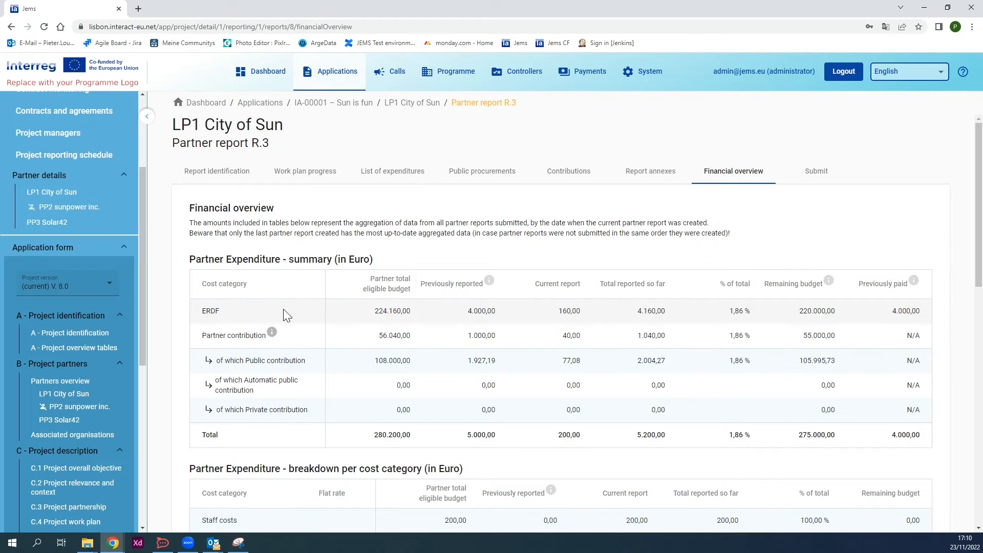
{"action": "double_click", "coordinate": [568, 312]}
{"action": "left_click", "coordinate": [566, 338]}
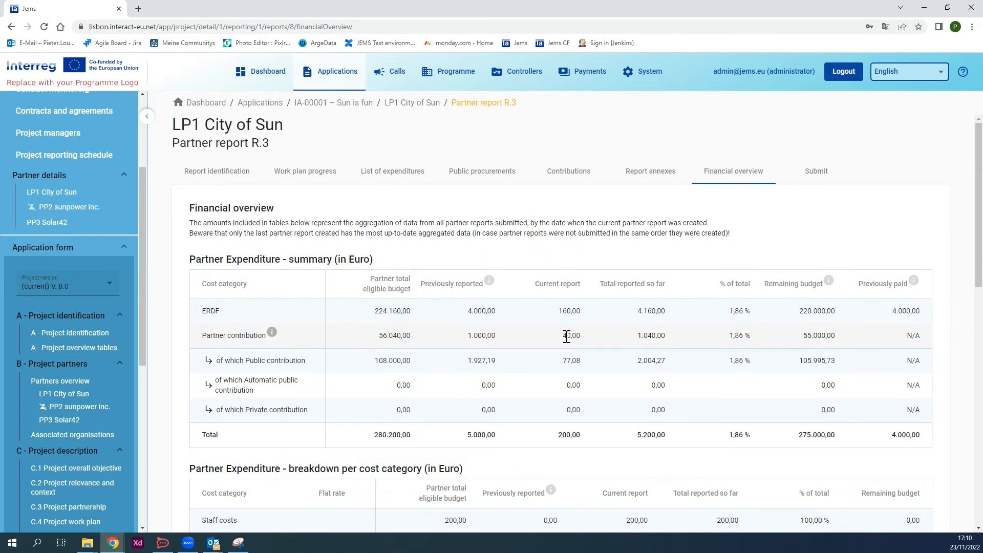
{"action": "double_click", "coordinate": [565, 336]}
{"action": "left_click", "coordinate": [586, 345]}
{"action": "left_click_drag", "start_coordinate": [557, 311], "coordinate": [587, 318]}
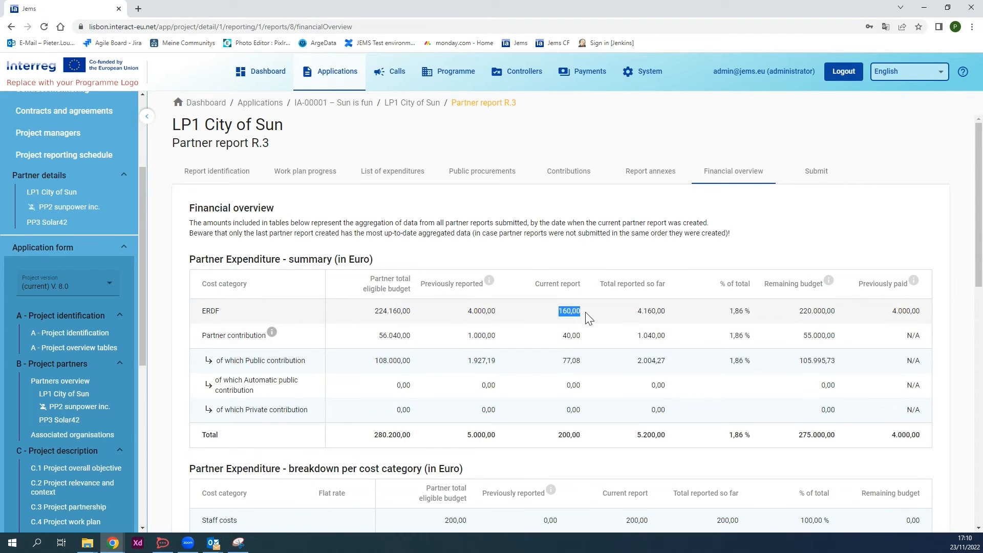
- Return to the partner contributions and select City of Sun's current report amount
{"action": "left_click", "coordinate": [567, 171]}
{"action": "left_click", "coordinate": [605, 294]}
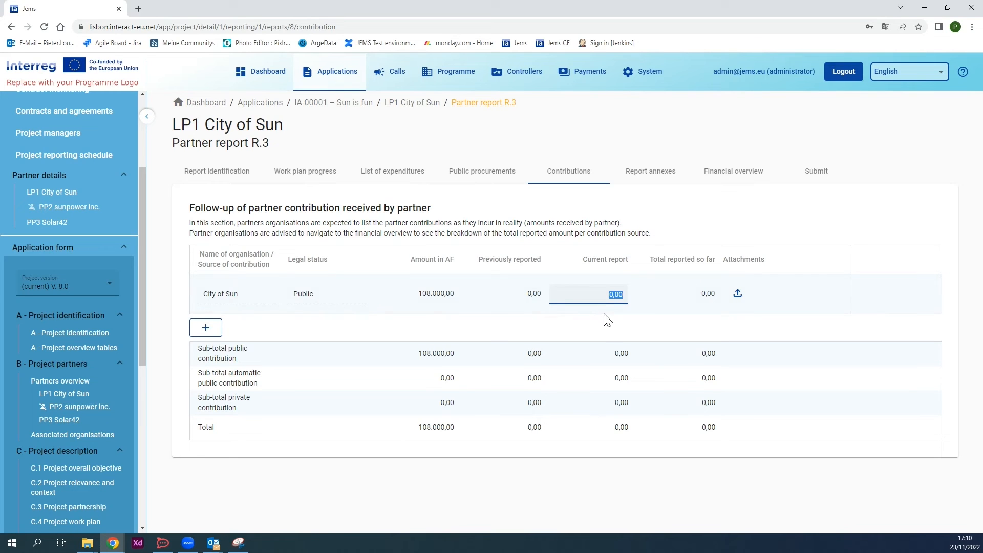
{"action": "left_click", "coordinate": [610, 297]}
- Check the public contribution in the financial overview against City of Sun's current report amount in the partner contributions
{"action": "left_click", "coordinate": [733, 182]}
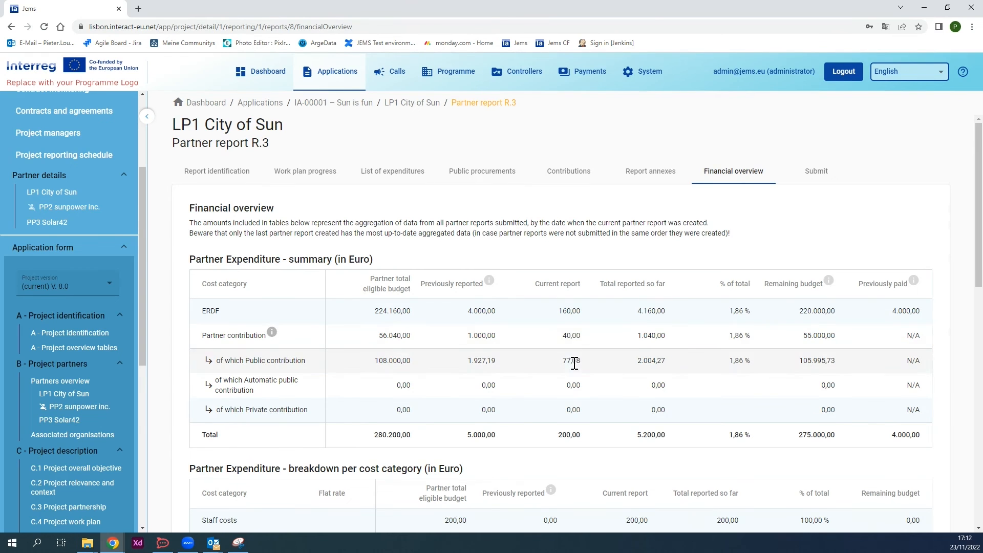
{"action": "left_click", "coordinate": [572, 182]}
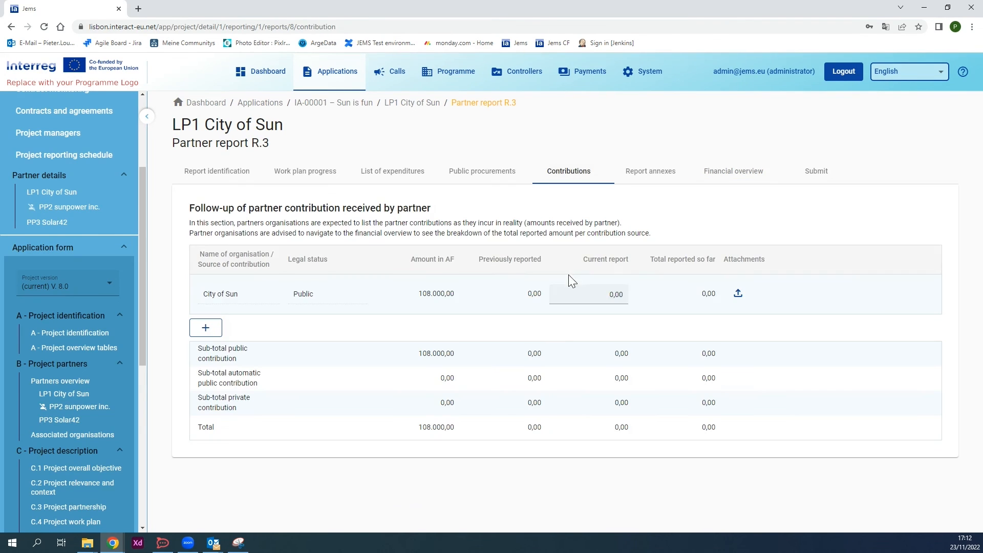
{"action": "left_click", "coordinate": [607, 298]}
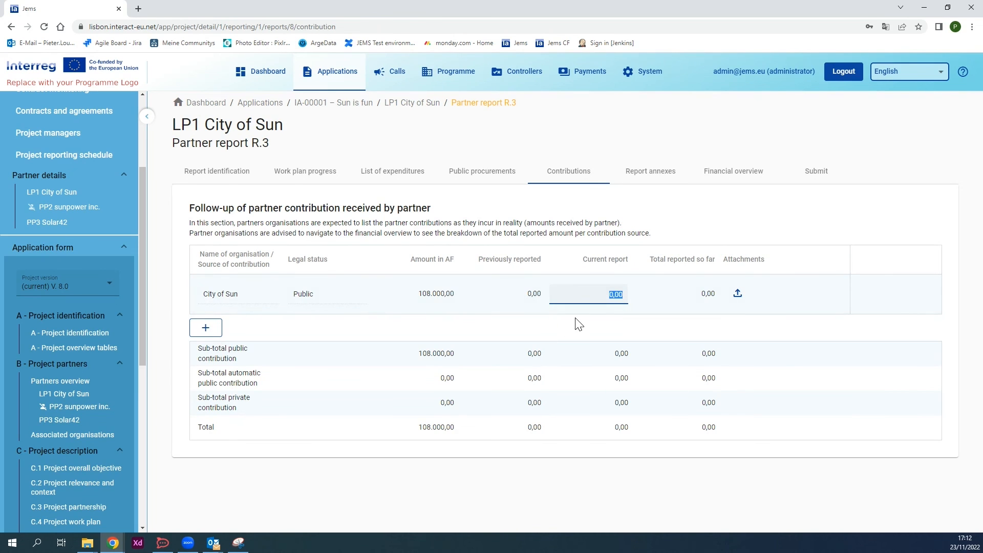
{"action": "left_click", "coordinate": [611, 296]}
{"action": "left_click", "coordinate": [561, 297]}
{"action": "double_click", "coordinate": [542, 293]}
{"action": "double_click", "coordinate": [606, 293]}
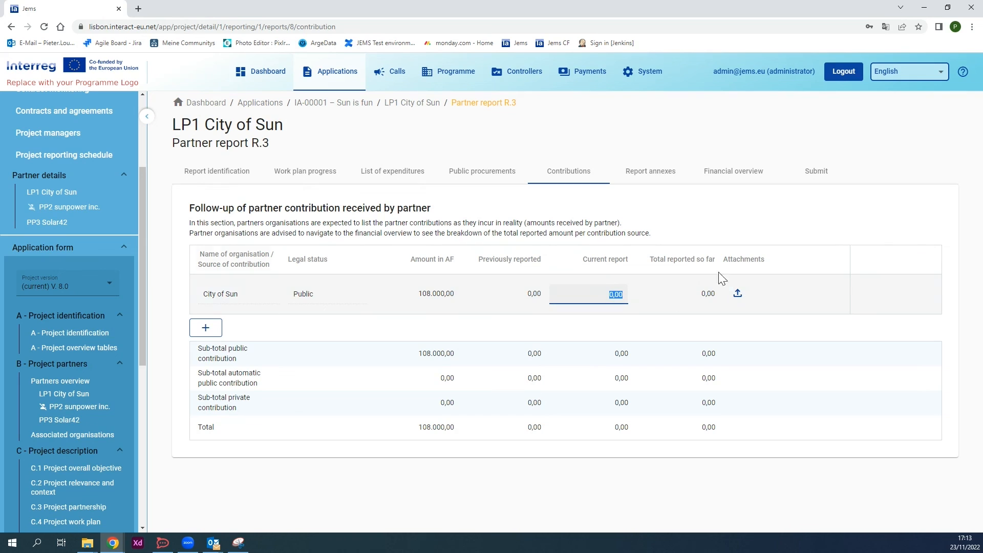